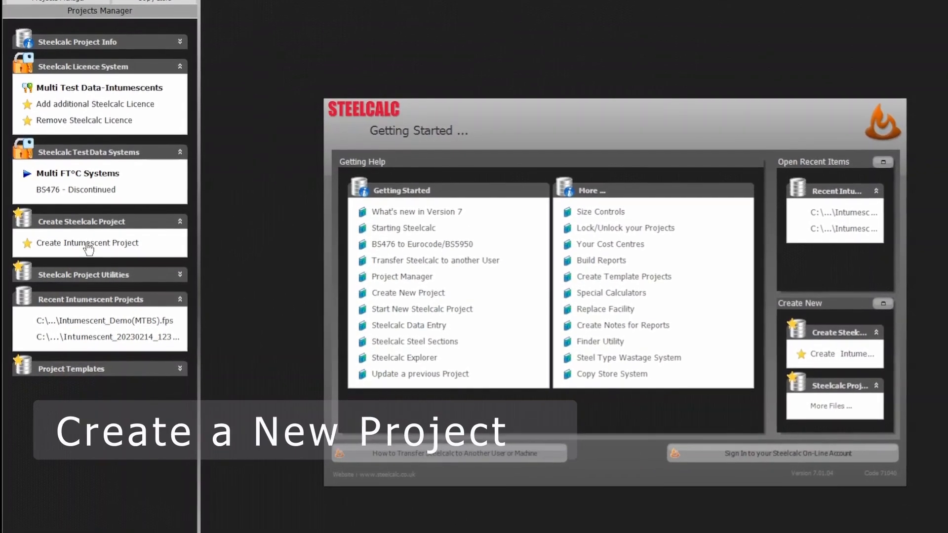
Step: Start a new intumescent project with the option to select your own intumescents and defaults
click(88, 239)
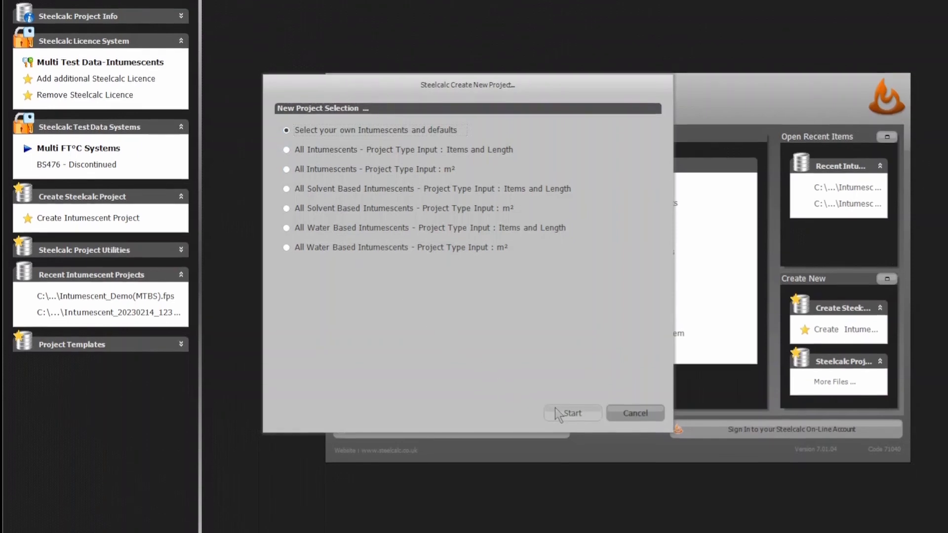
click(560, 422)
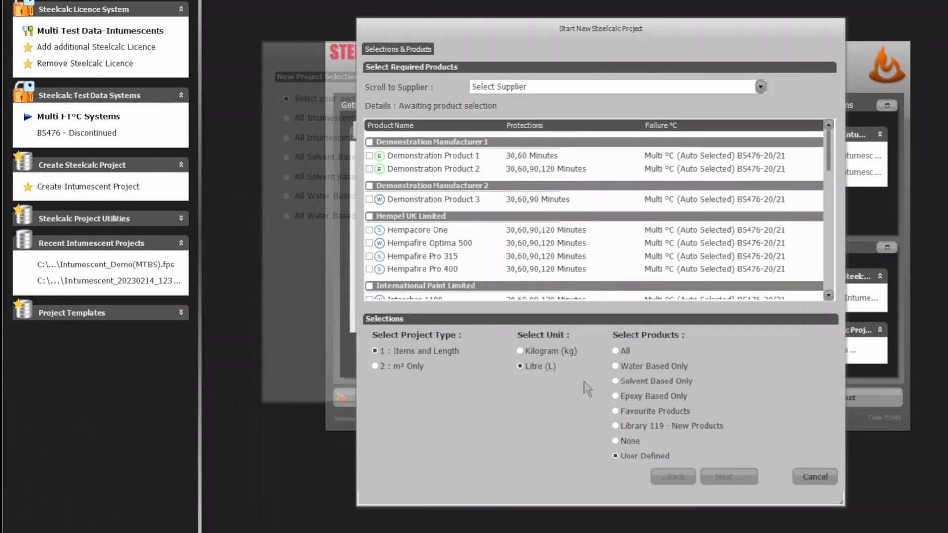
Step: Look through the available suppliers and the list of required products
click(761, 87)
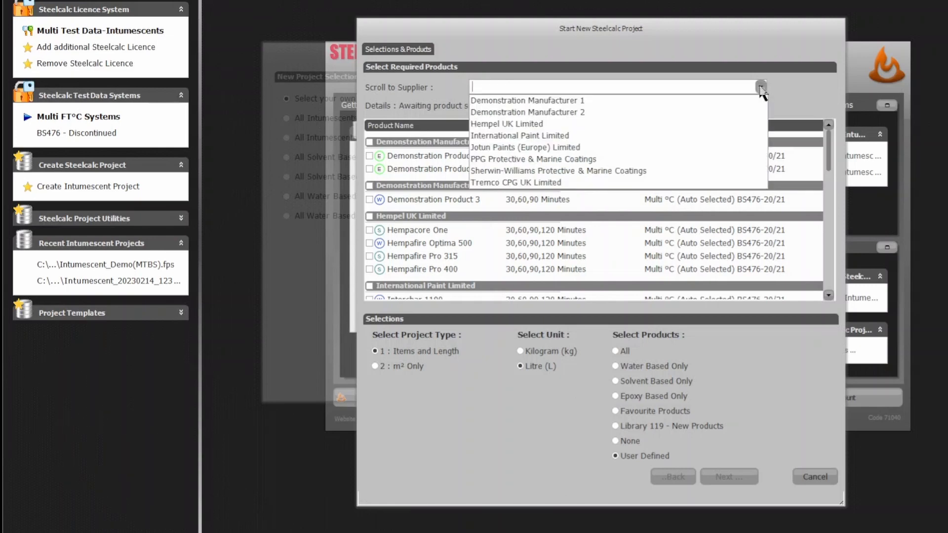
click(762, 91)
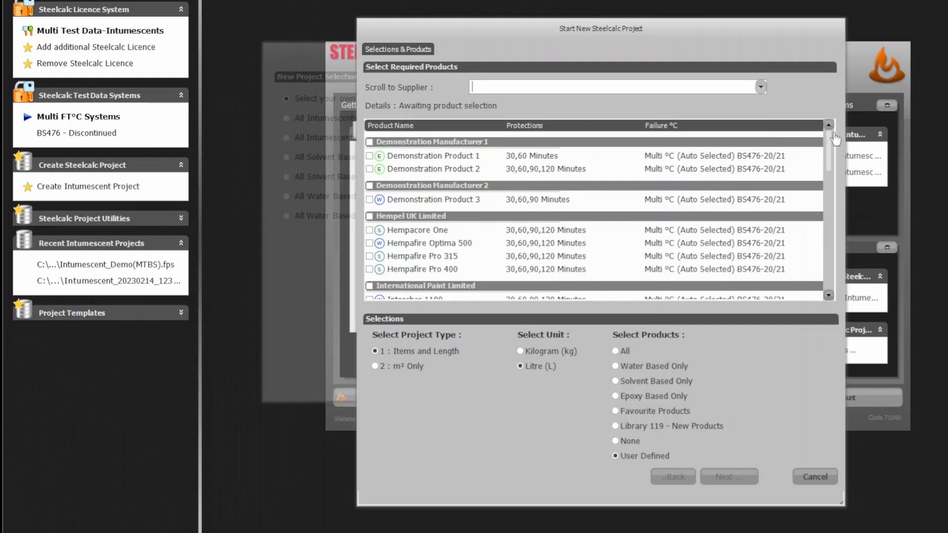
click(829, 149)
mouse_move(831, 154)
mouse_down()
mouse_move(833, 266)
mouse_move(831, 147)
mouse_up()
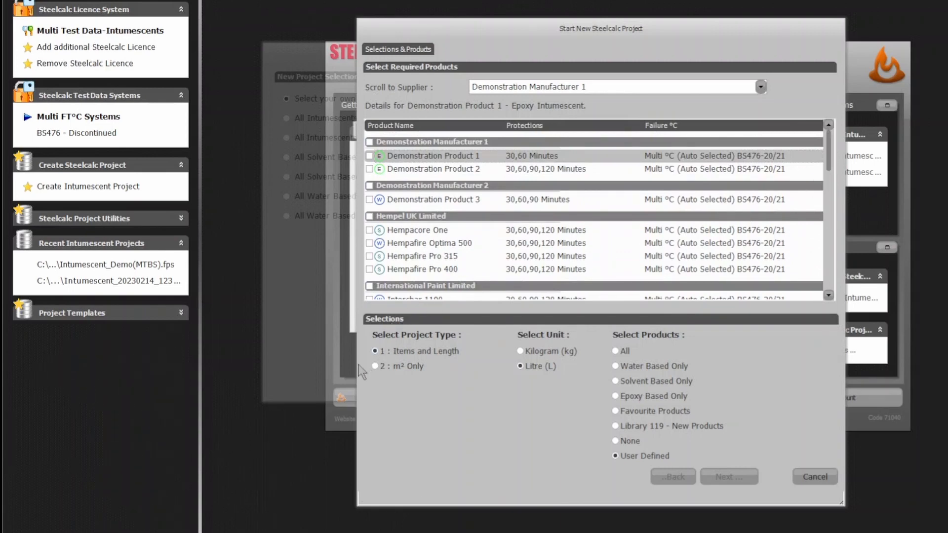
Step: Set the project type to Items and Length and the unit to Litre
click(375, 366)
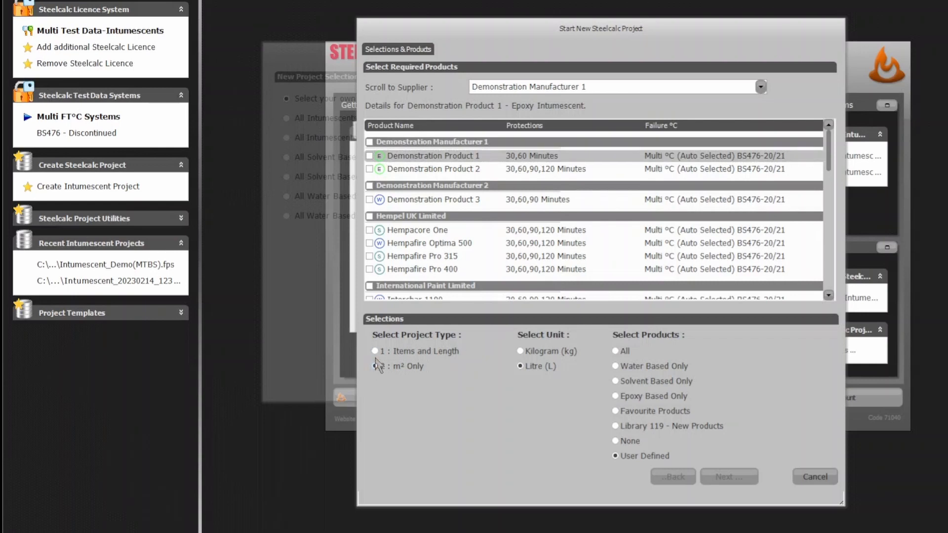
click(375, 352)
click(521, 366)
Step: Select all products for the project and look through the product list
click(622, 351)
scroll(603, 174, down, 5)
scroll(605, 173, down, 5)
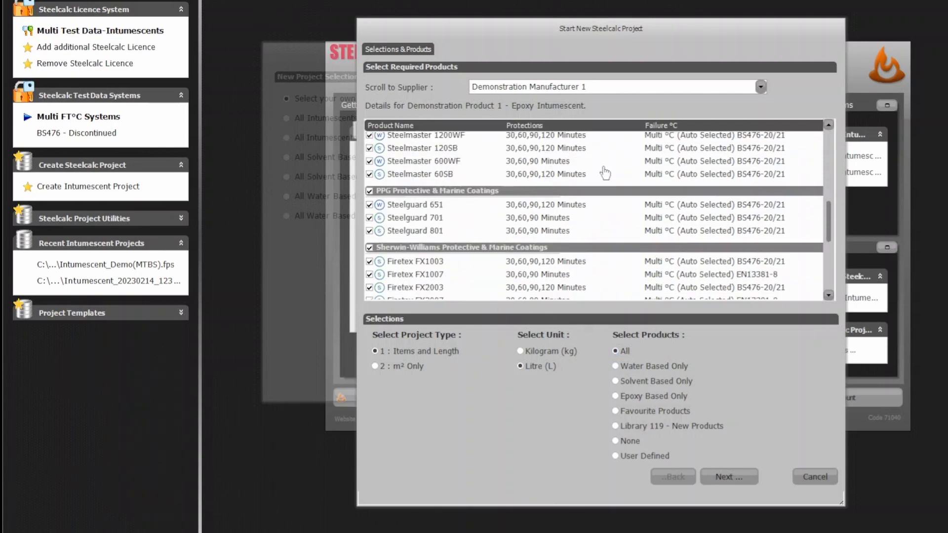
scroll(605, 173, up, 4)
scroll(605, 172, up, 5)
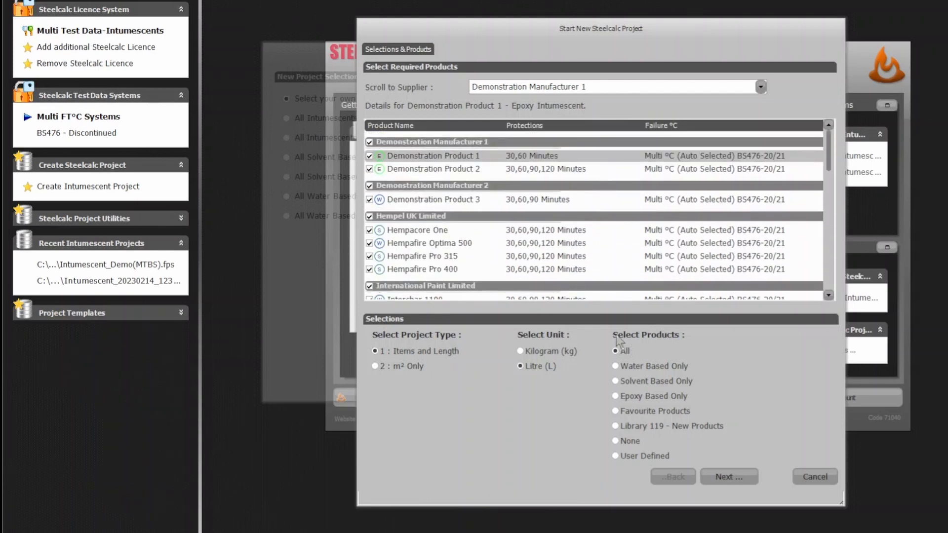
Step: Try the water-based, solvent-based and epoxy-based product selections, and clear the product selection
click(634, 366)
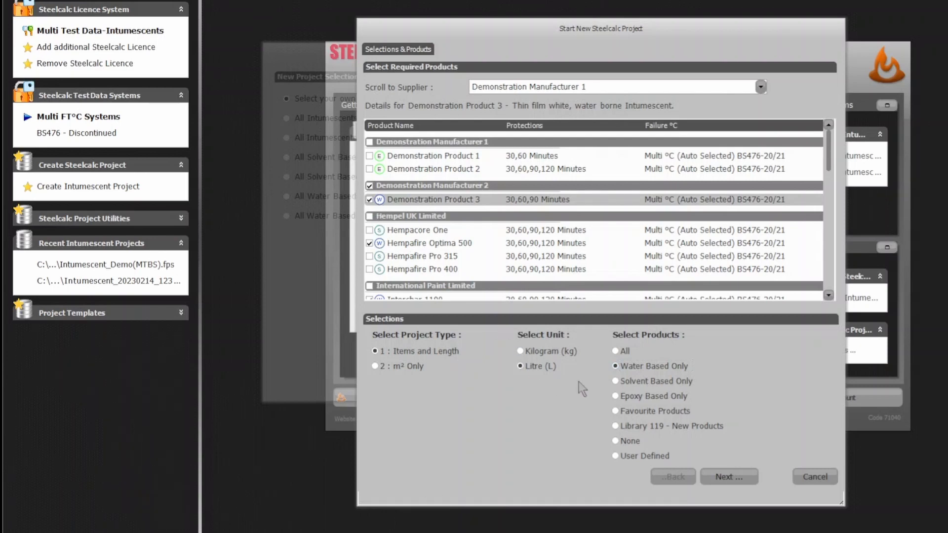
click(626, 384)
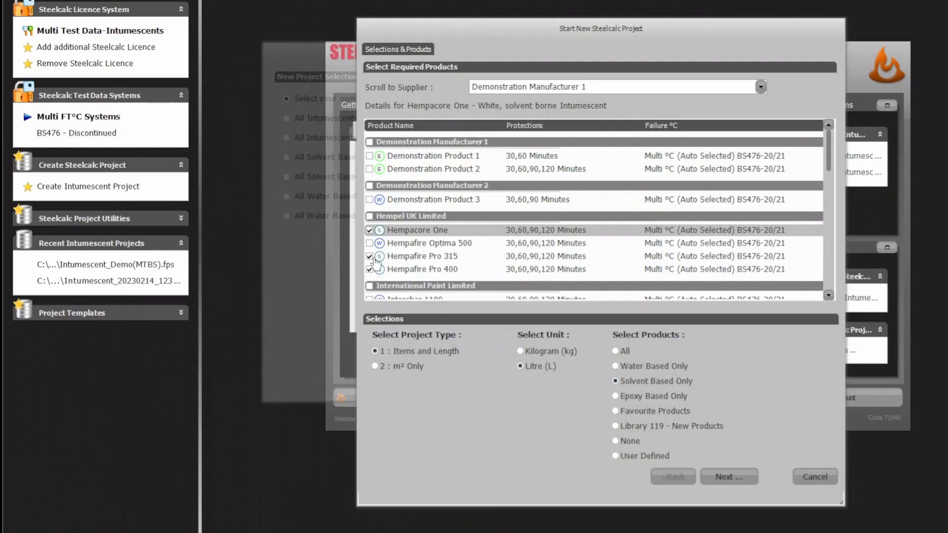
click(613, 396)
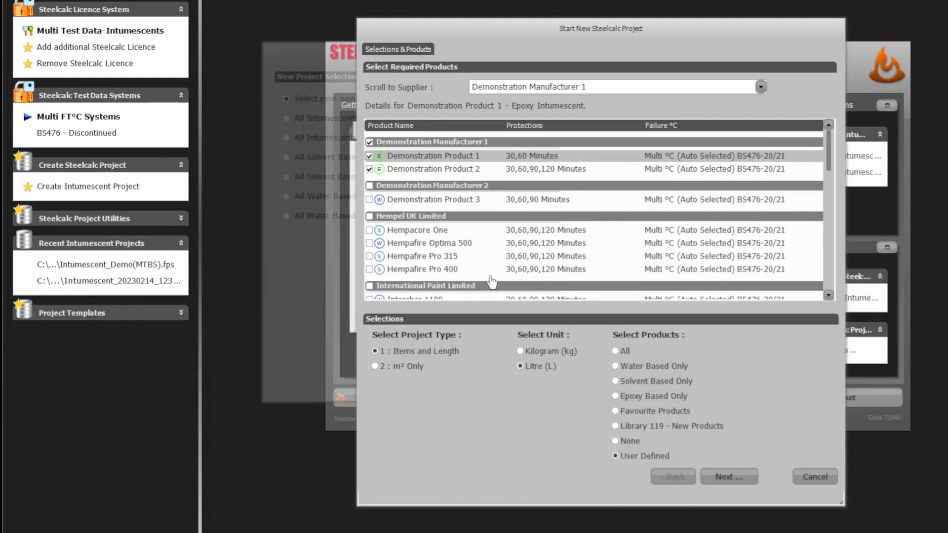
click(627, 443)
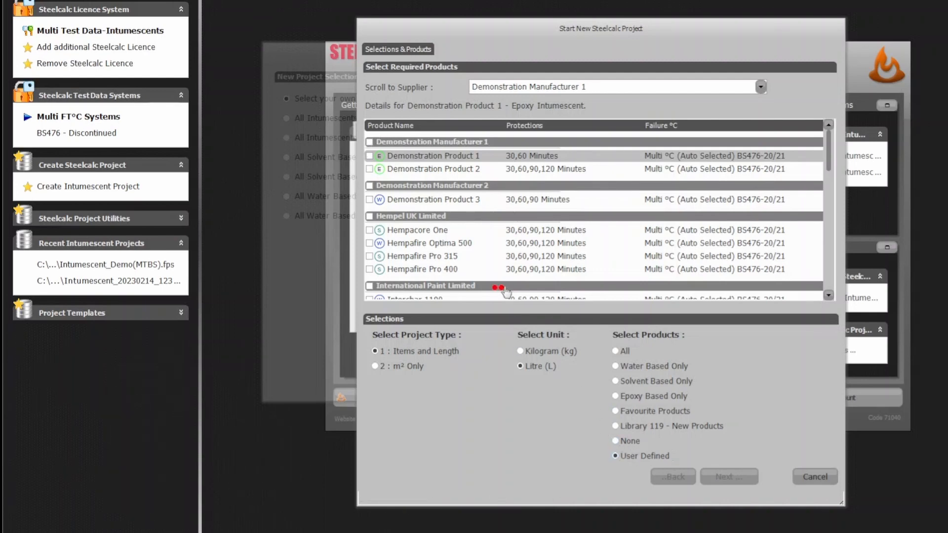
Step: Include only Demonstration Product 2 from Demonstration Manufacturer 1 and continue to the hourly protections
double_click(449, 143)
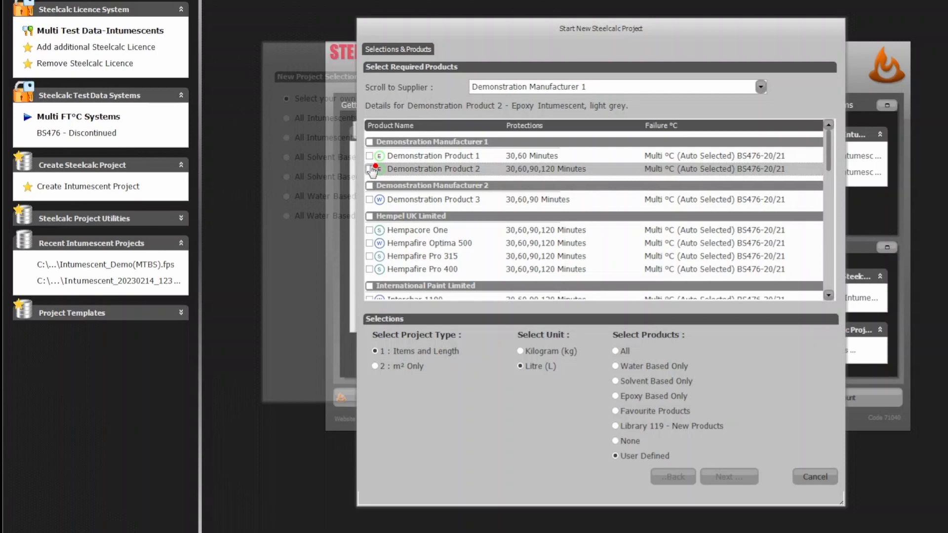
click(371, 169)
click(716, 480)
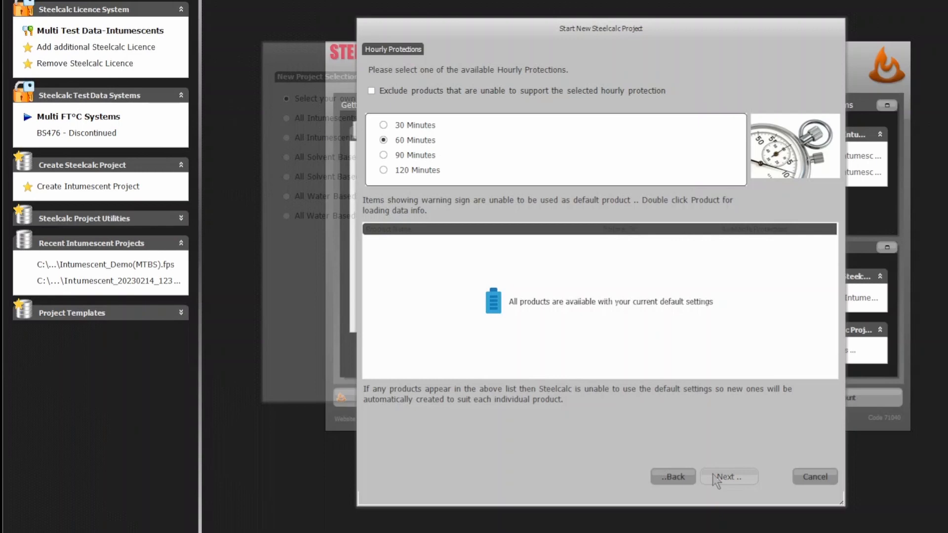
Step: Choose 60 Minutes as the hourly protection and continue to the project settings
click(406, 127)
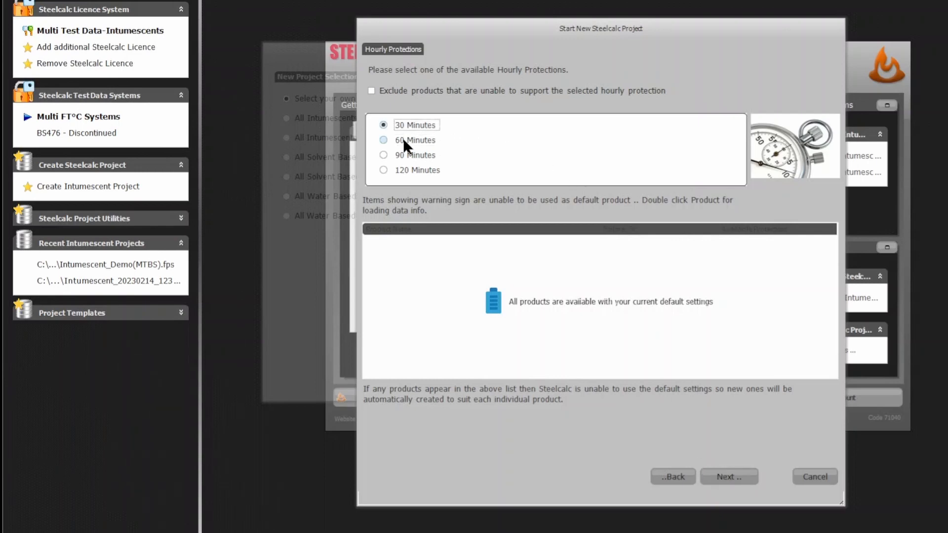
click(404, 143)
click(404, 158)
click(405, 172)
click(383, 140)
click(727, 475)
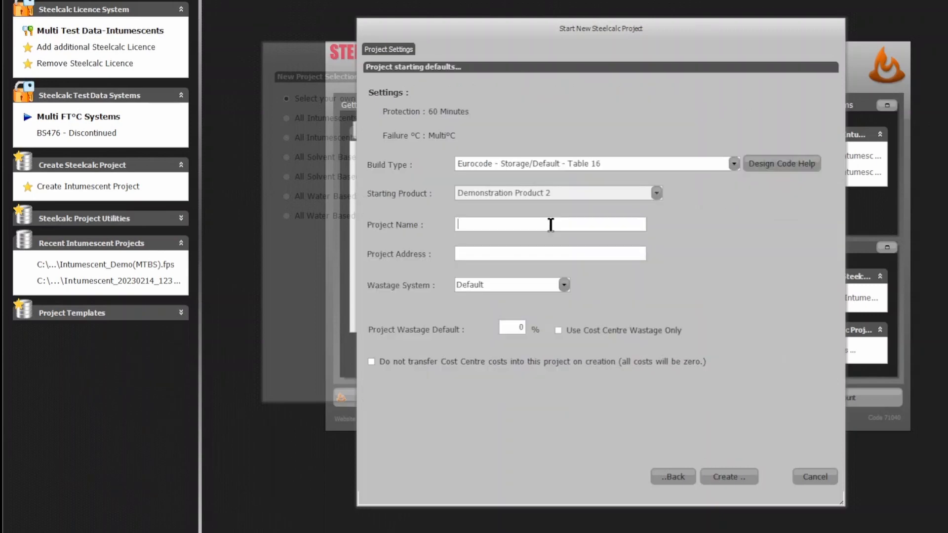
Step: Set the project's build type to Eurocode - Storage/Default - Table 16
click(734, 164)
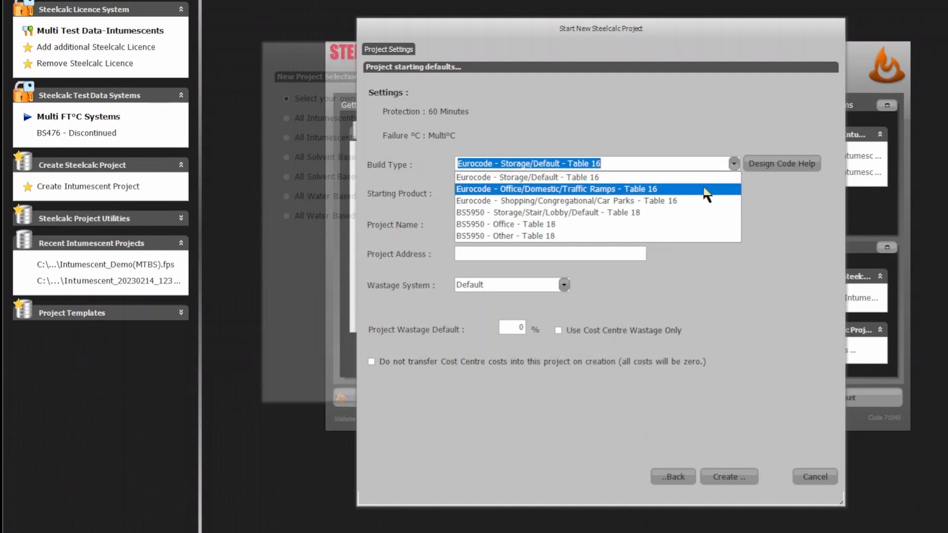
click(703, 222)
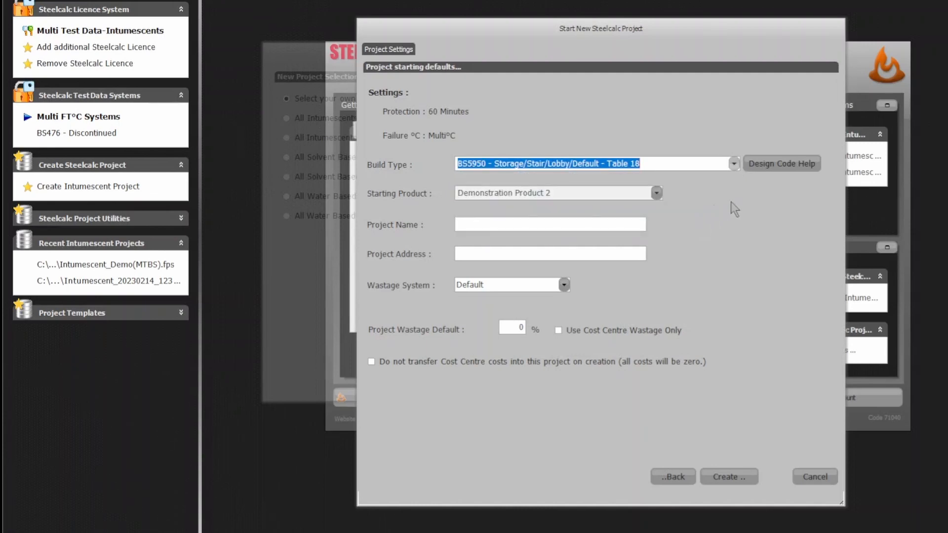
click(733, 165)
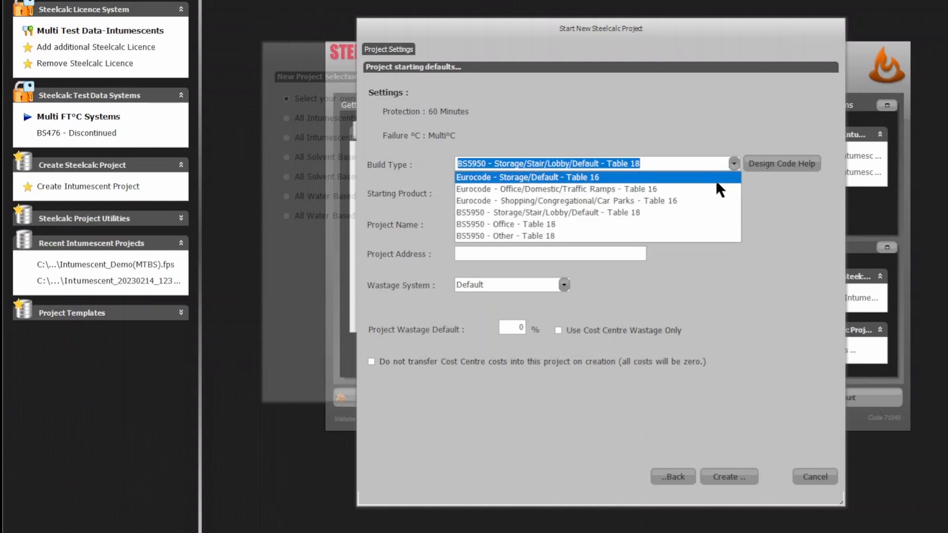
click(716, 181)
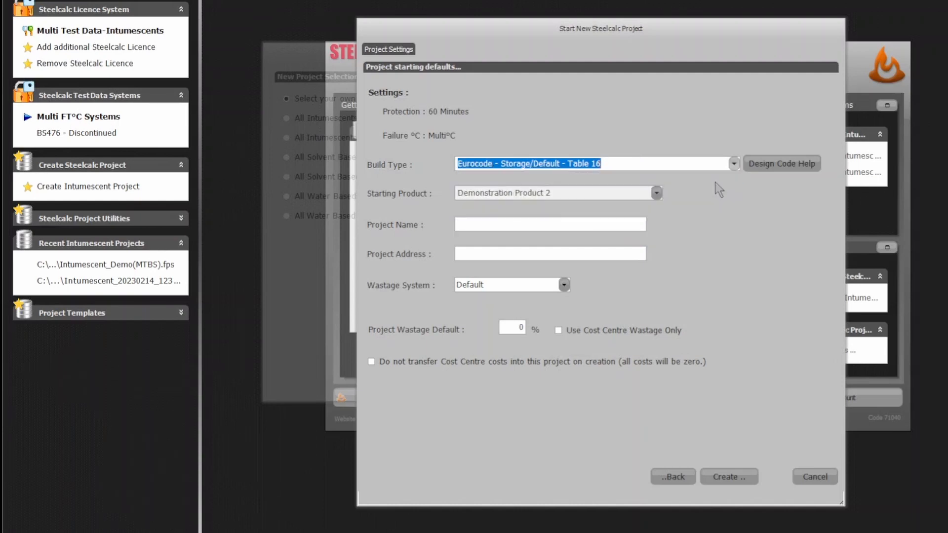
Step: Enter Demonstration Project as the project name and Demonstration Address as the project address
click(528, 223)
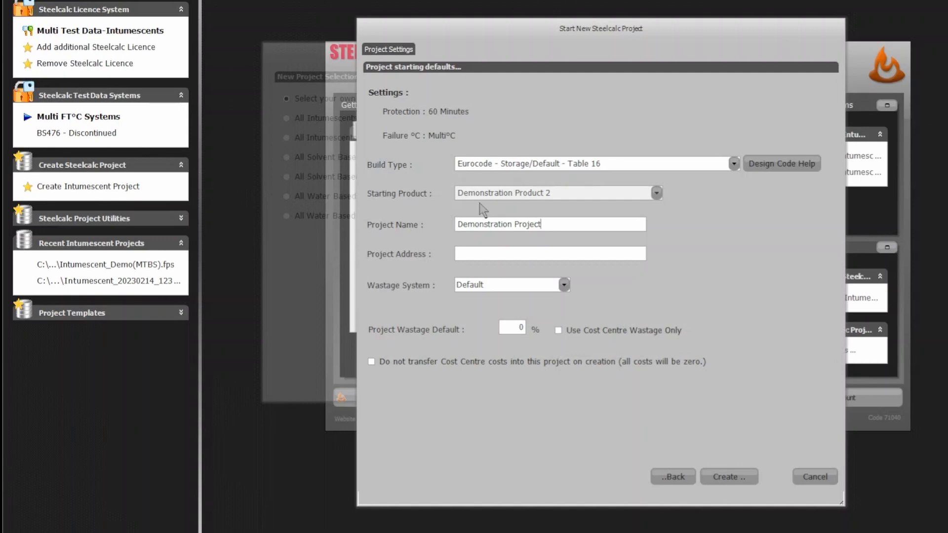
key(Tab)
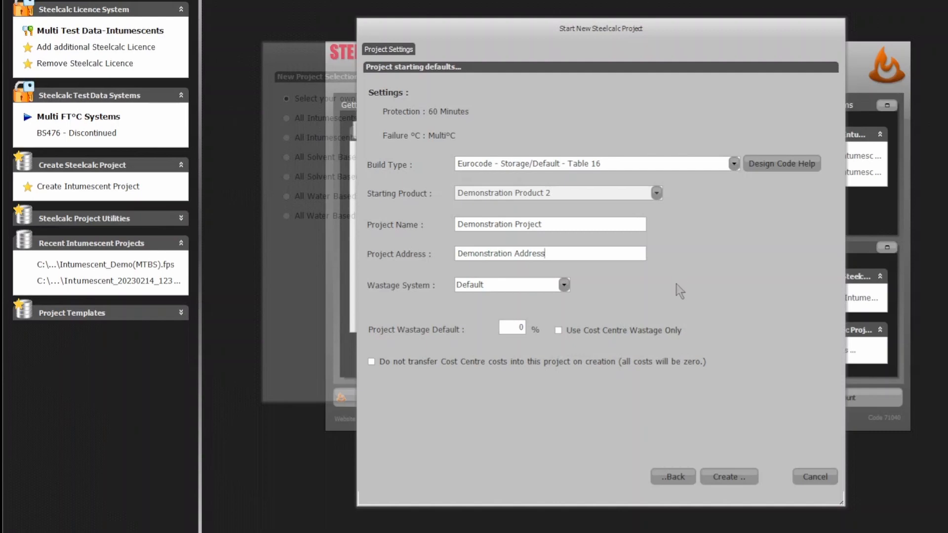
Step: Set the wastage system to Default with a project wastage default of 10%
click(565, 286)
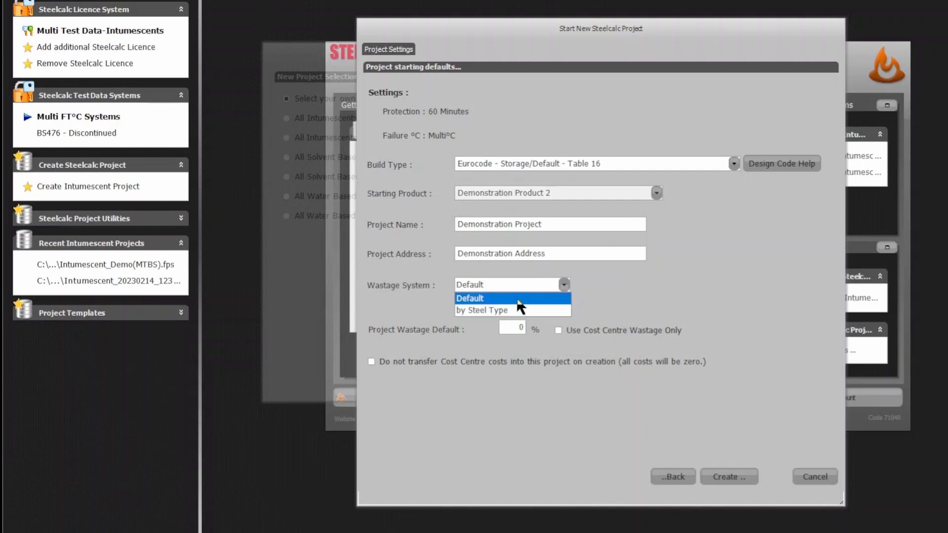
click(519, 310)
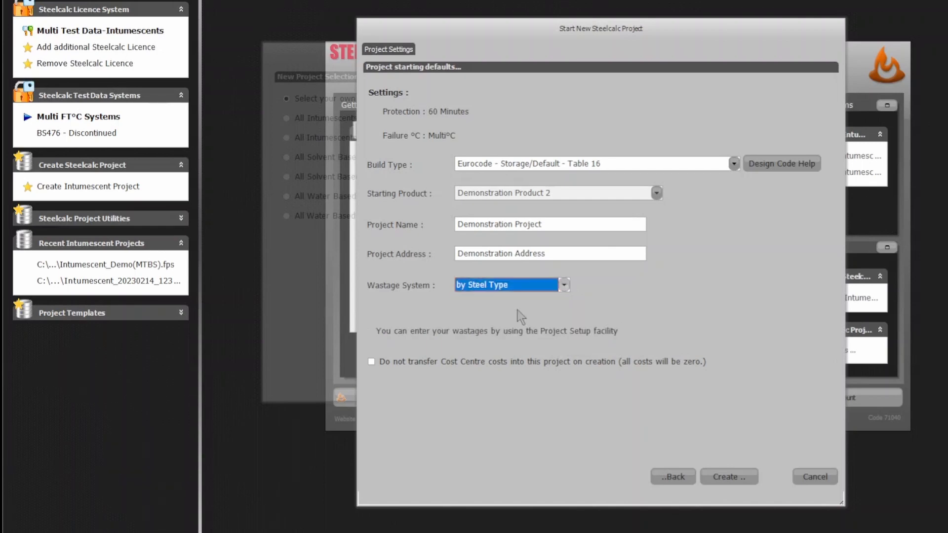
click(564, 285)
click(547, 299)
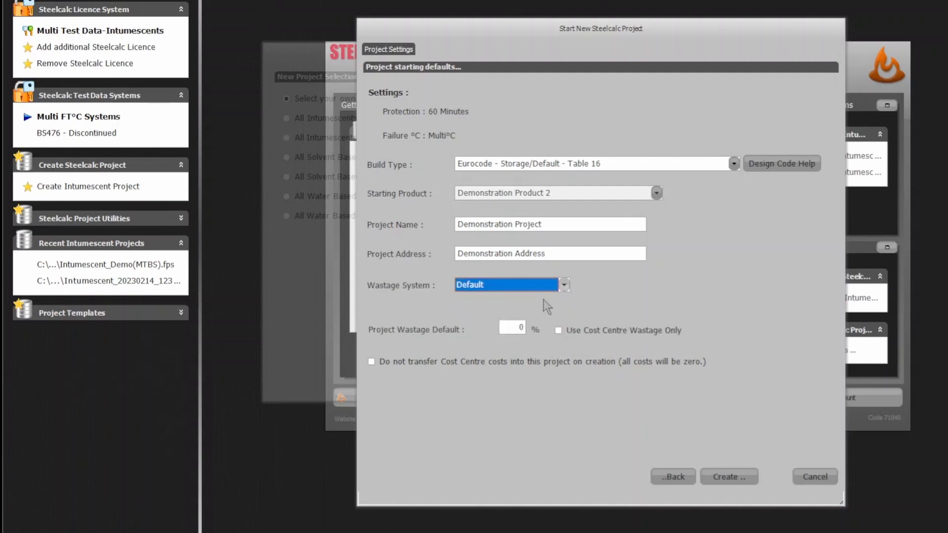
click(504, 331)
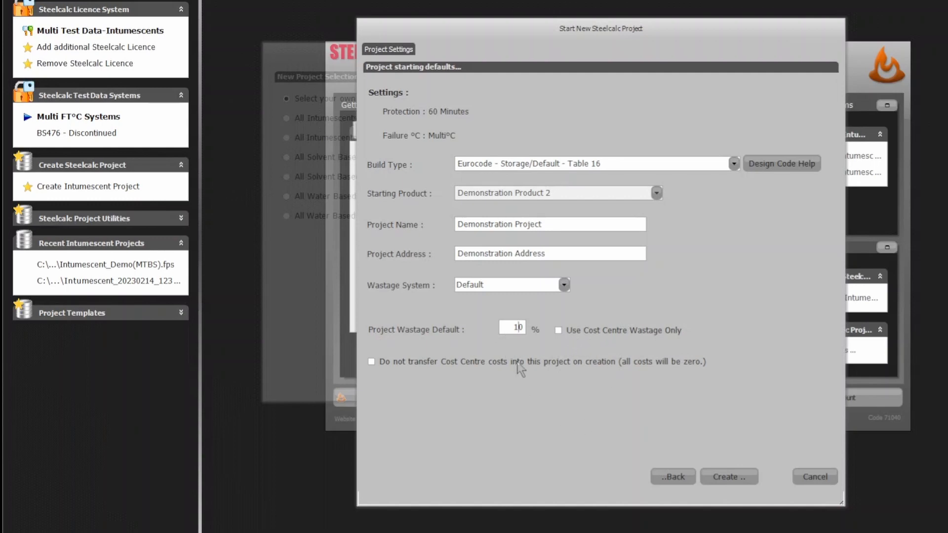
Step: Create the project in the Demo folder with the file name Intumescent_Demo(MTBS).fps
click(734, 477)
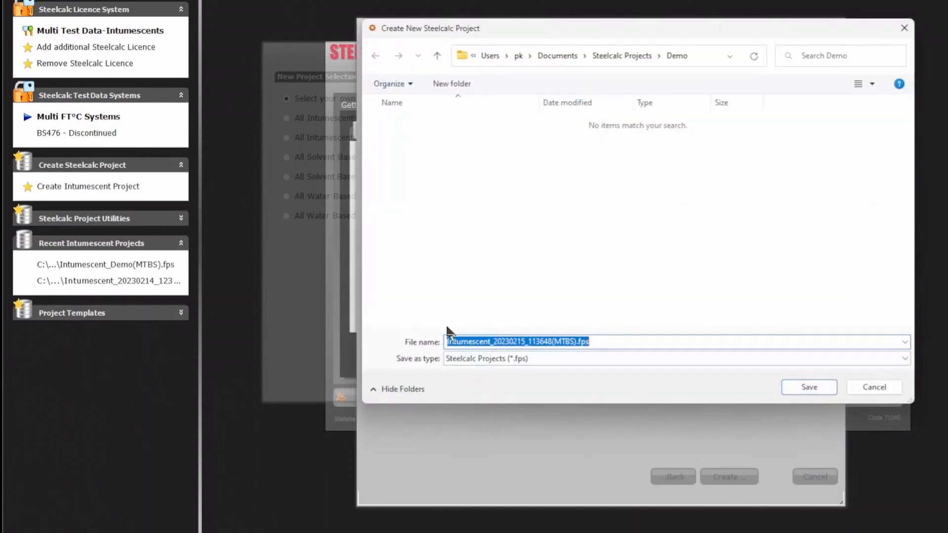
click(551, 341)
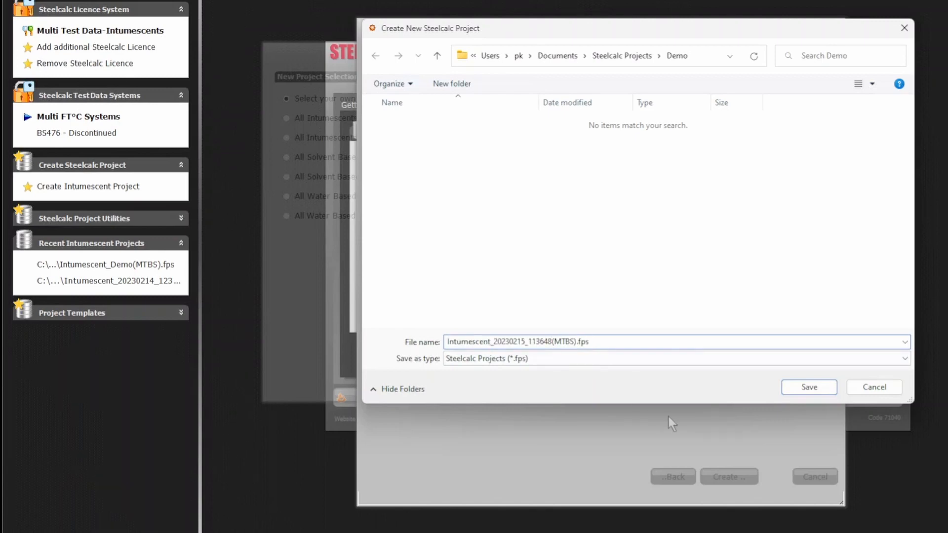
key(BackSpace)
key(BackSpace)
key(BackSpace)
key(BackSpace)
key(BackSpace)
key(BackSpace)
key(BackSpace)
key(BackSpace)
key(BackSpace)
key(BackSpace)
key(BackSpace)
key(BackSpace)
key(BackSpace)
key(BackSpace)
key(BackSpace)
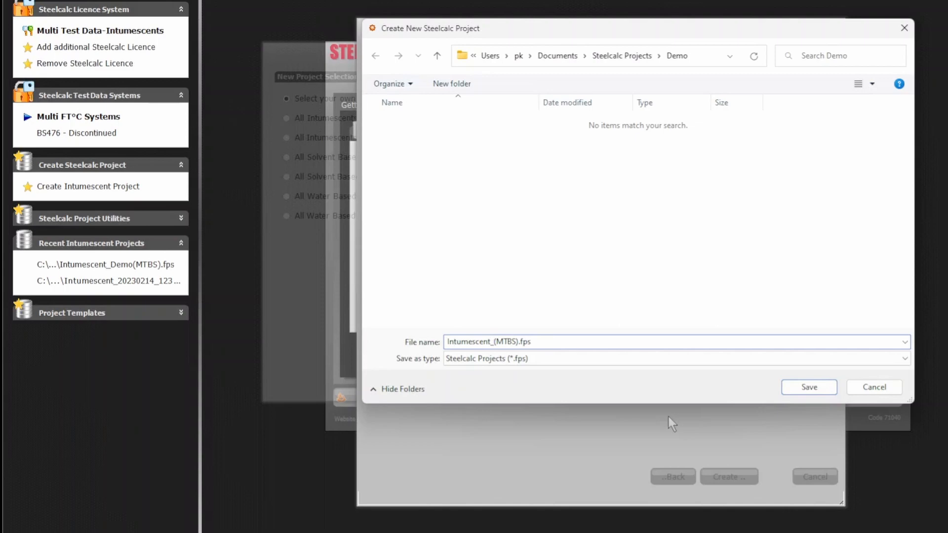
text(Demo)
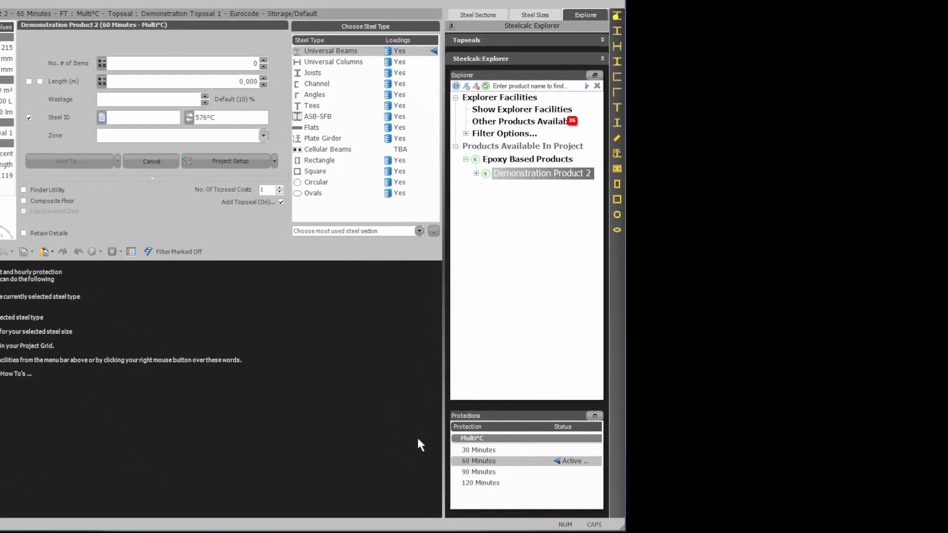
Step: Switch the active protection for Demonstration Product 2 through 30, 60, 90 and 120 Minutes, and return to 60 Minutes
click(506, 450)
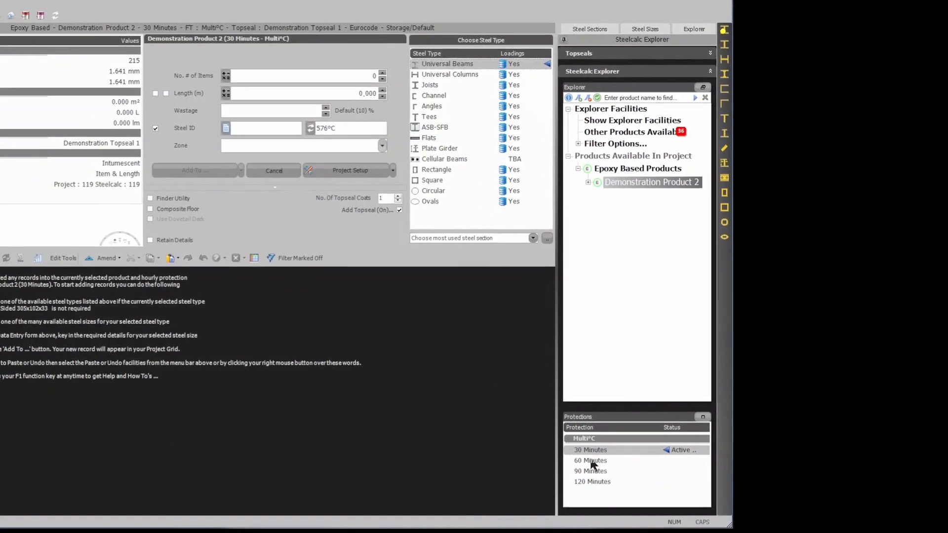
click(563, 460)
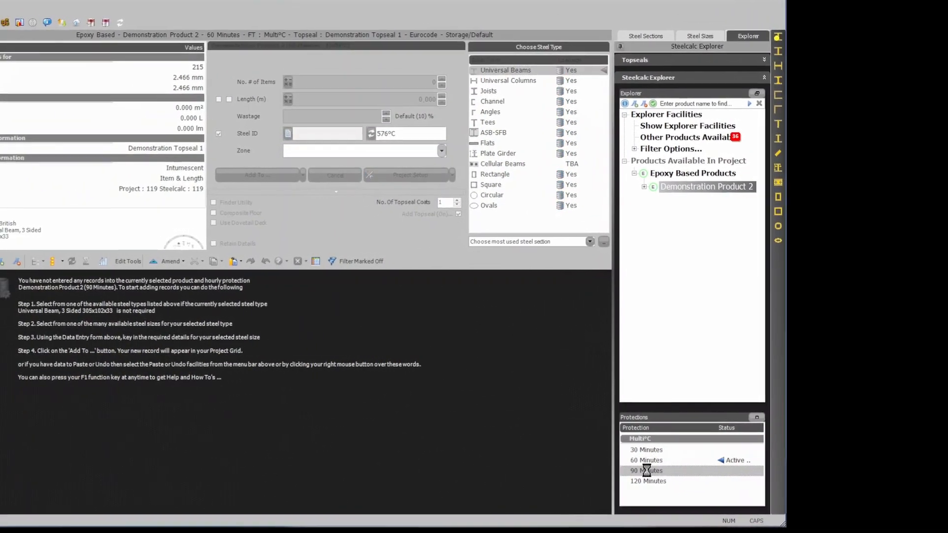
click(620, 470)
click(675, 480)
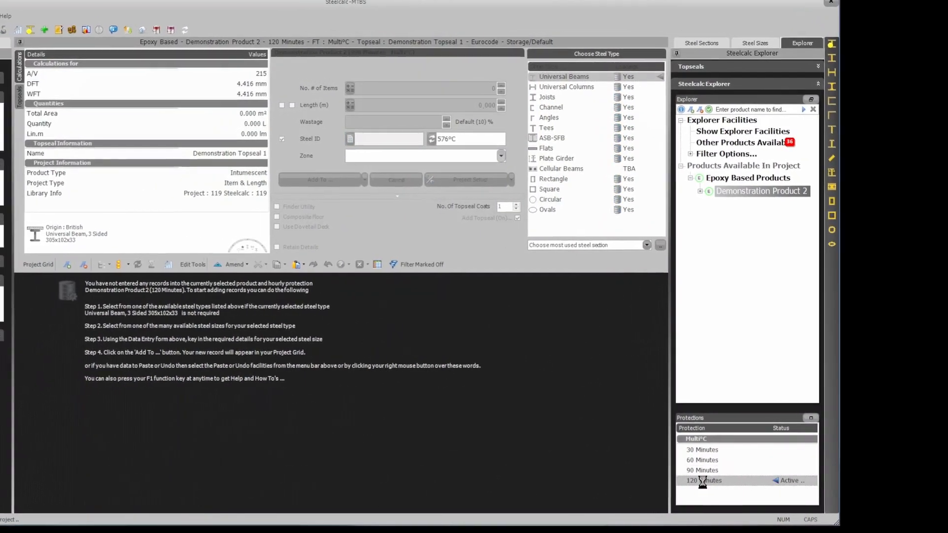
click(733, 460)
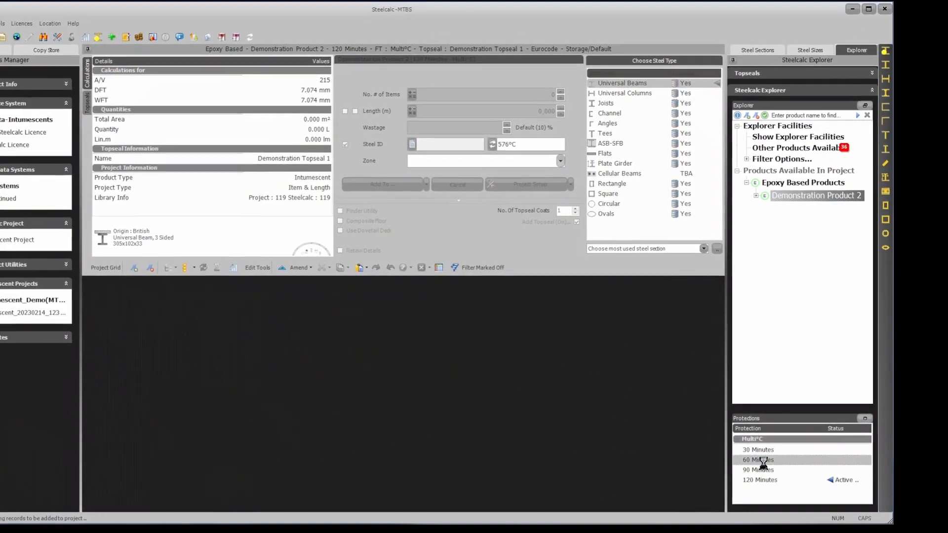